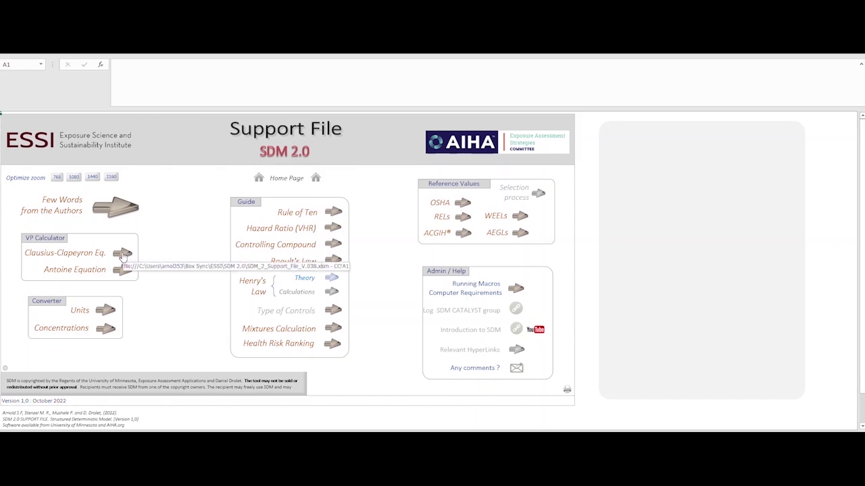
Raise the temperature to 31 °C in the Clausius-Clapeyron vapor pressure calculator, and return to the Support File home page.
click(124, 257)
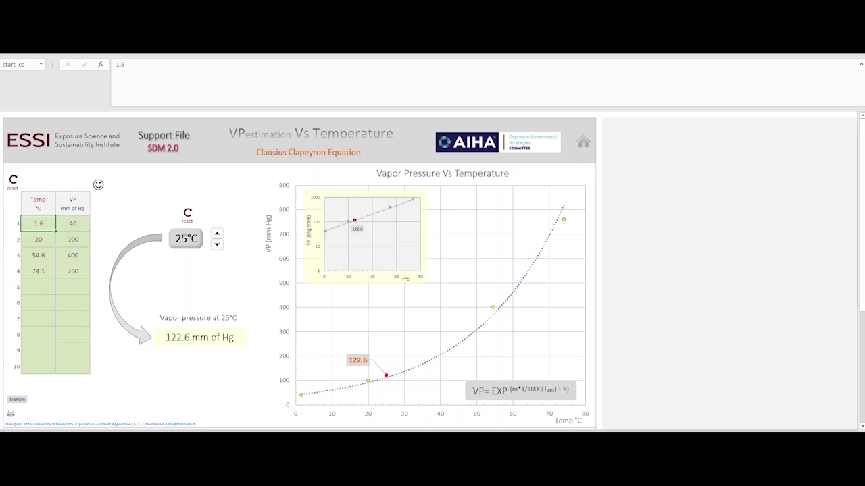
click(584, 143)
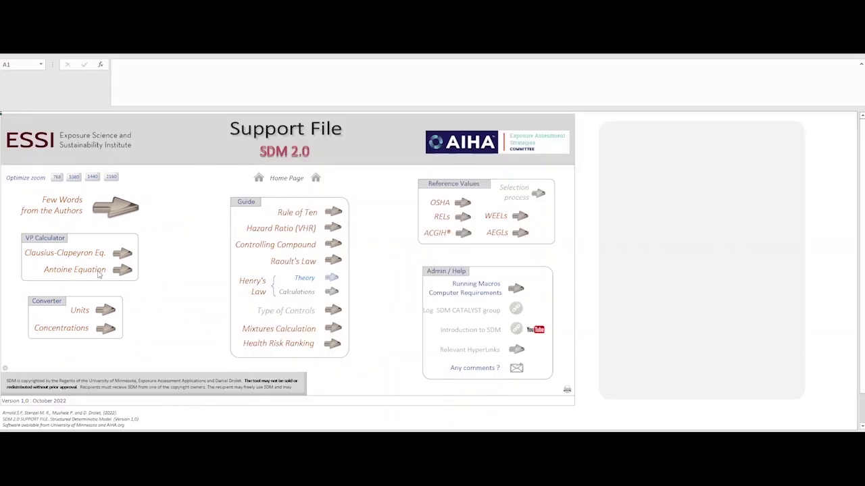
click(122, 259)
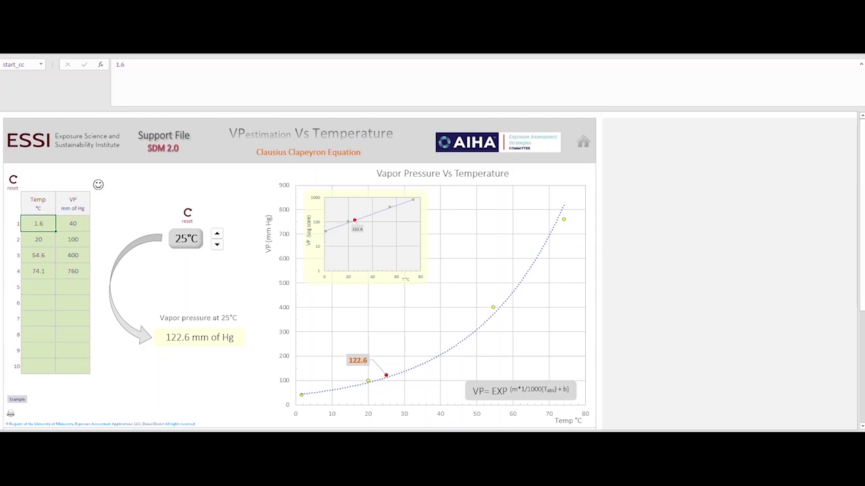
click(217, 234)
click(217, 234)
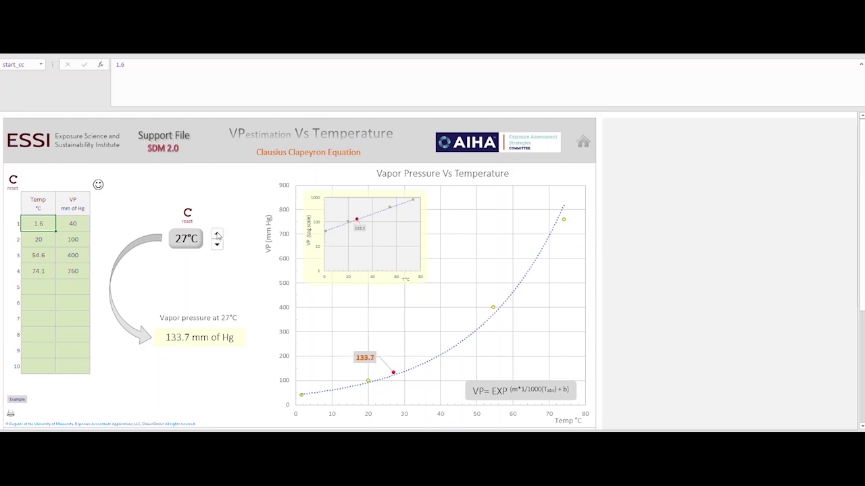
click(217, 234)
click(217, 235)
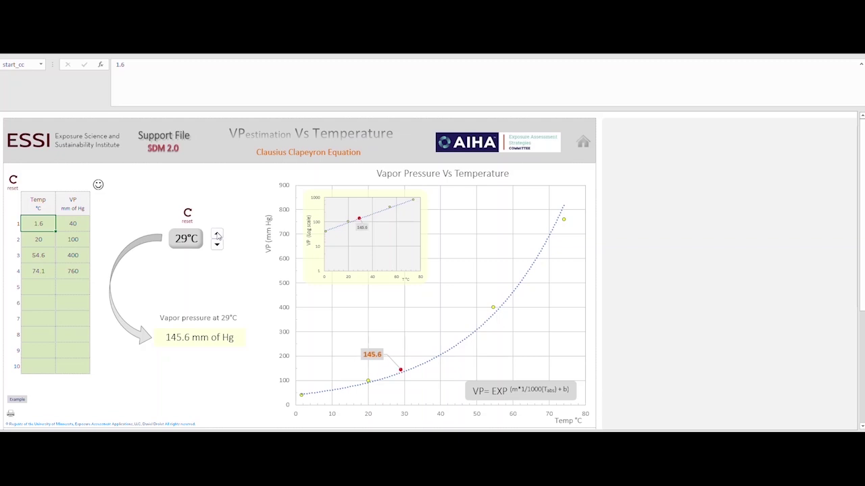
click(217, 234)
click(217, 234)
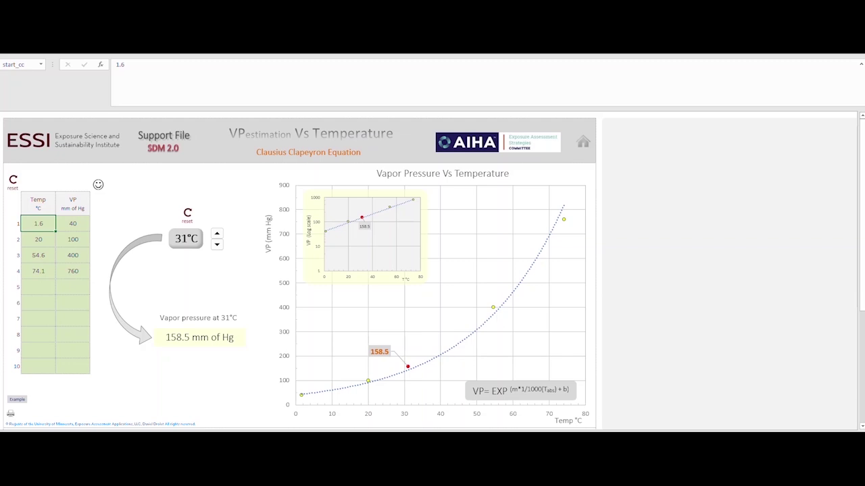
click(584, 143)
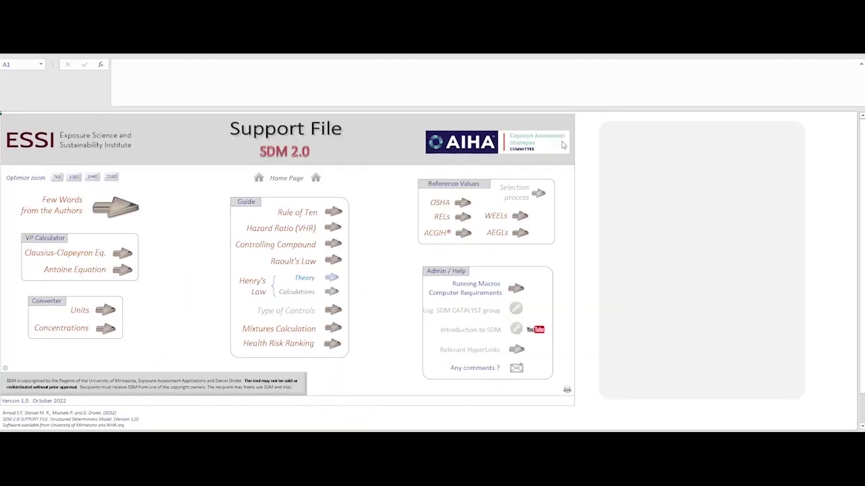
Raise the temperature for acetaldehyde to 35 °C in the Antoine Equation calculator, and return to the Support File home page.
click(119, 273)
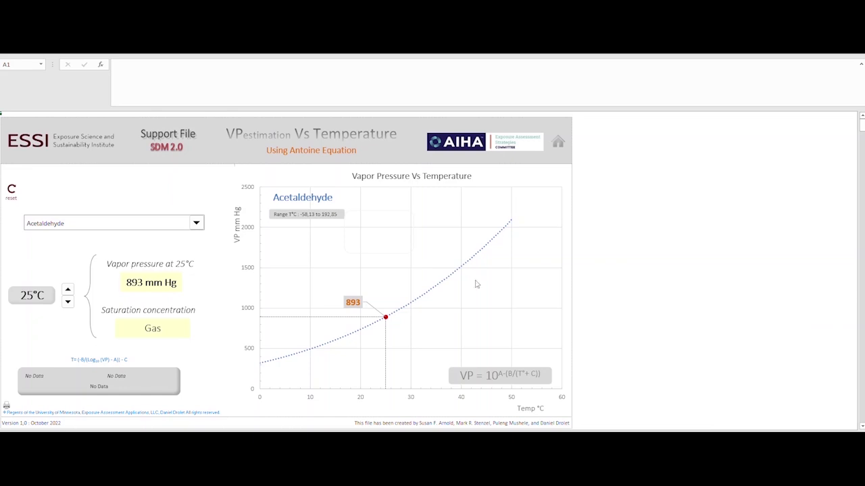
click(68, 291)
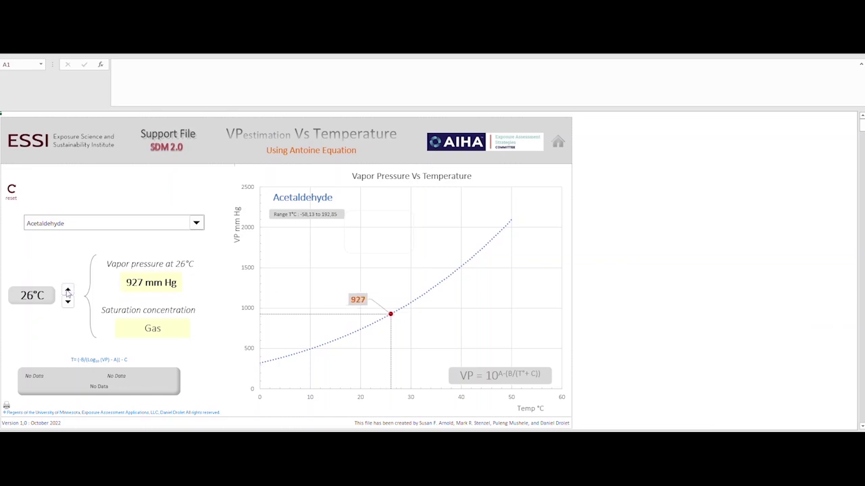
click(68, 291)
click(68, 290)
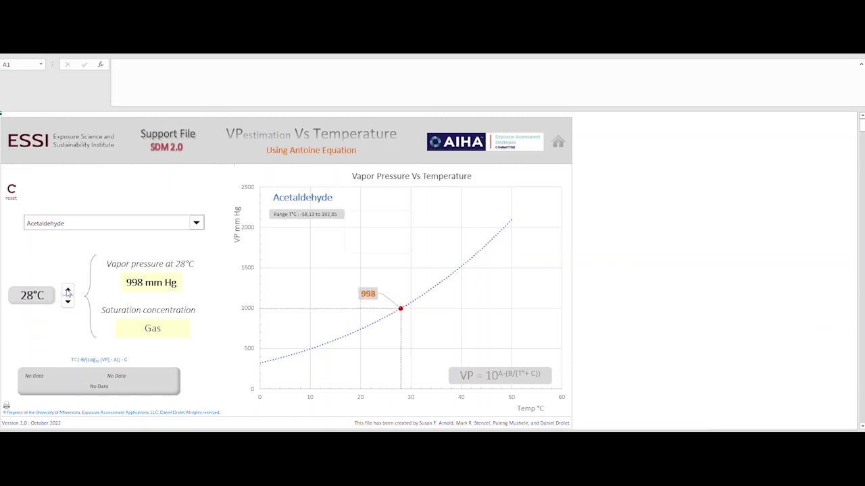
click(67, 290)
click(67, 290)
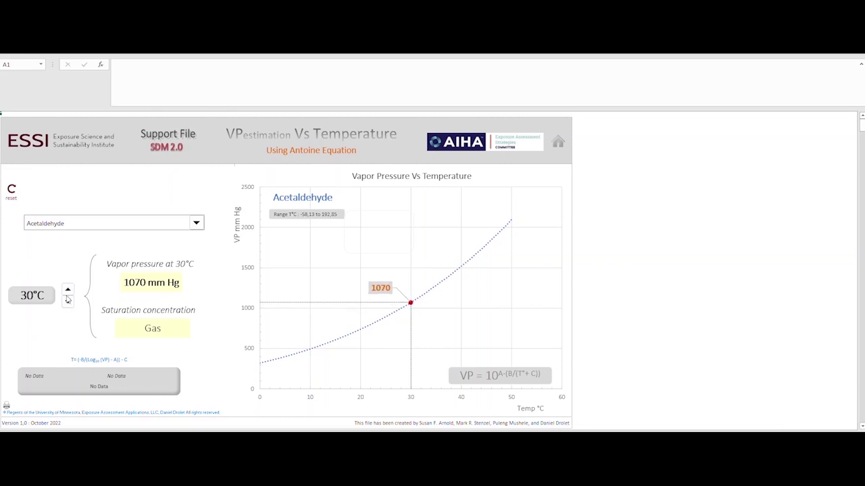
click(67, 291)
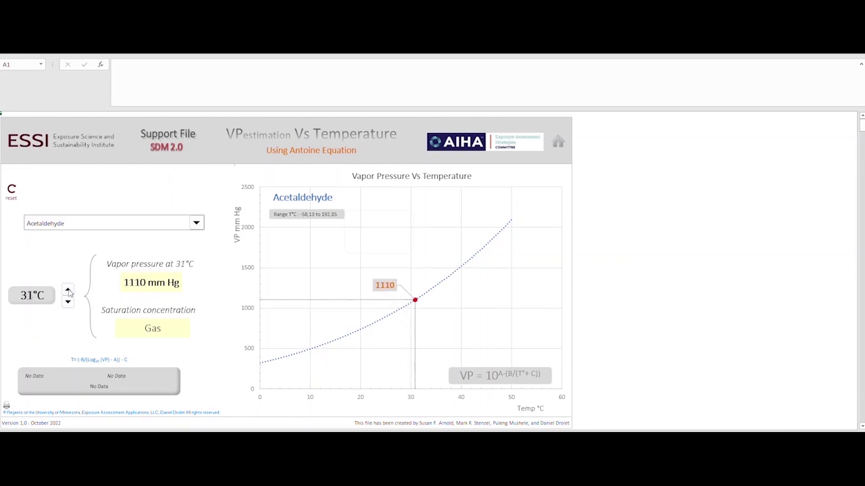
click(67, 290)
click(67, 291)
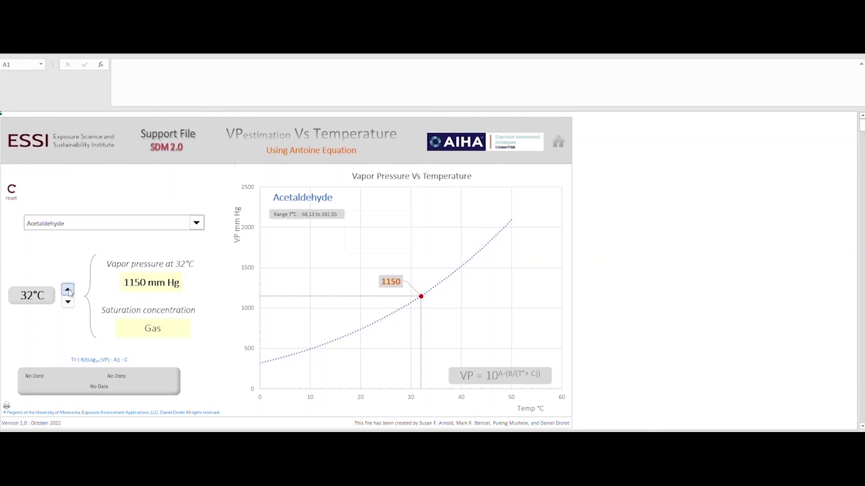
click(67, 291)
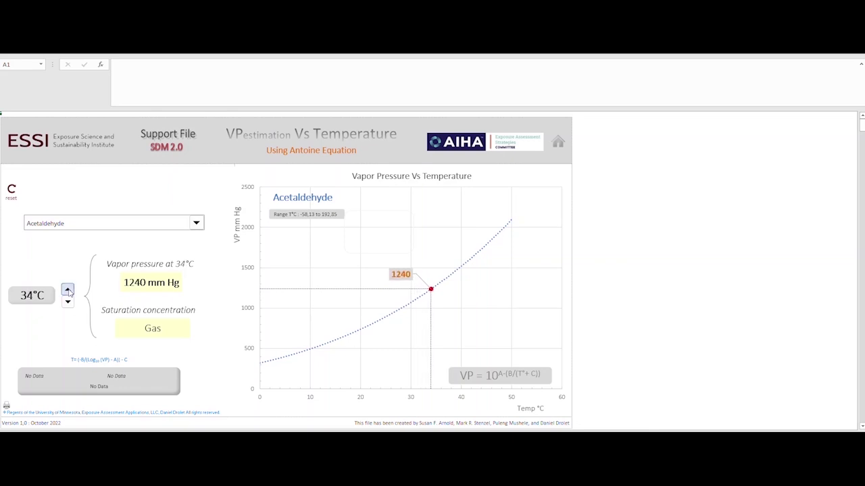
click(67, 291)
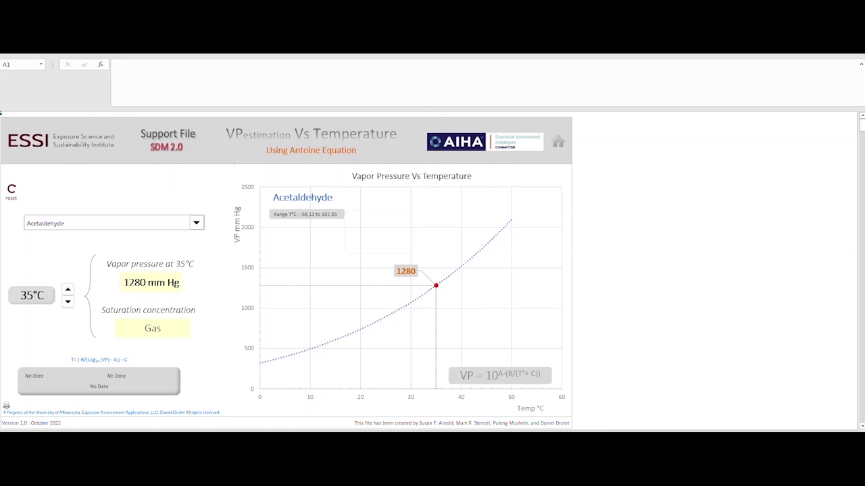
click(558, 143)
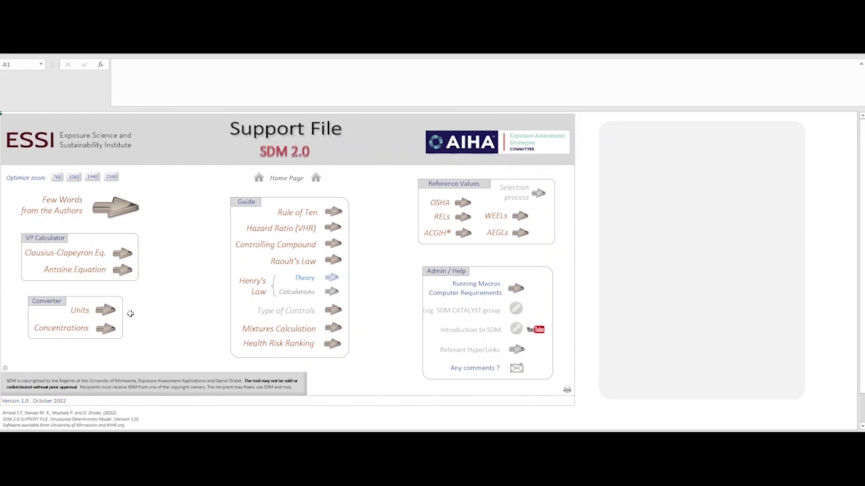
View the Unit Converter and the ppm to mg/m³ concentration converter, returning to the home page after each.
click(107, 312)
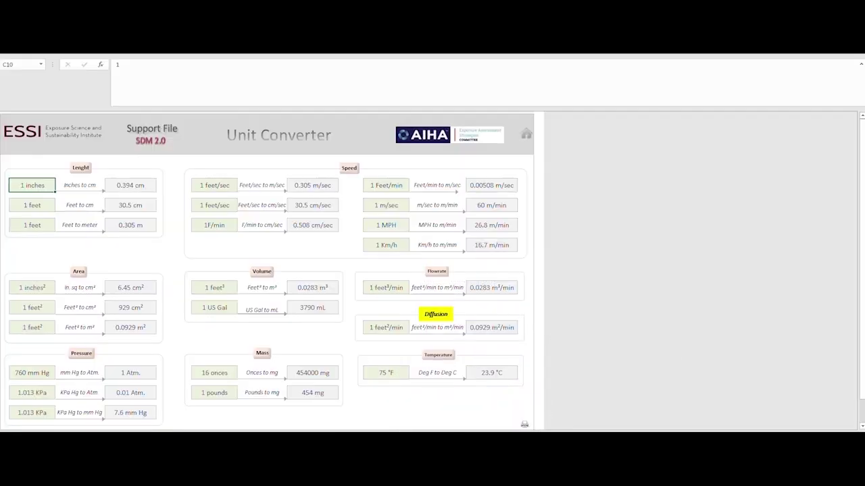
click(529, 137)
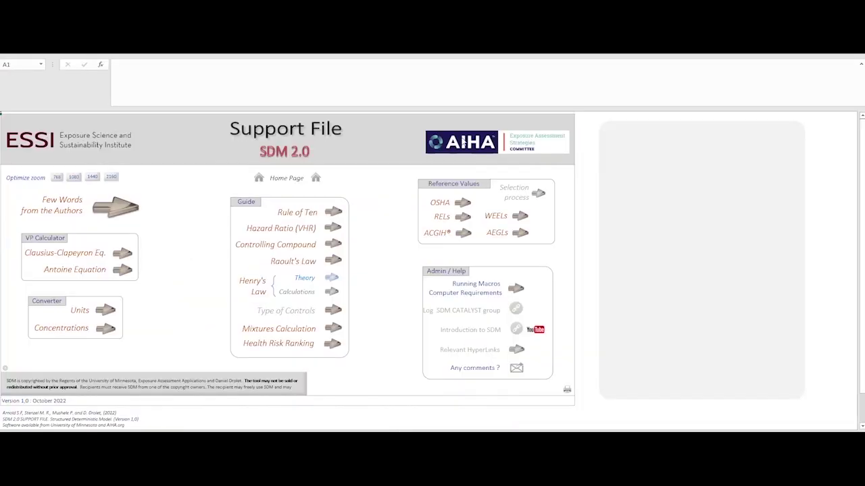
click(105, 331)
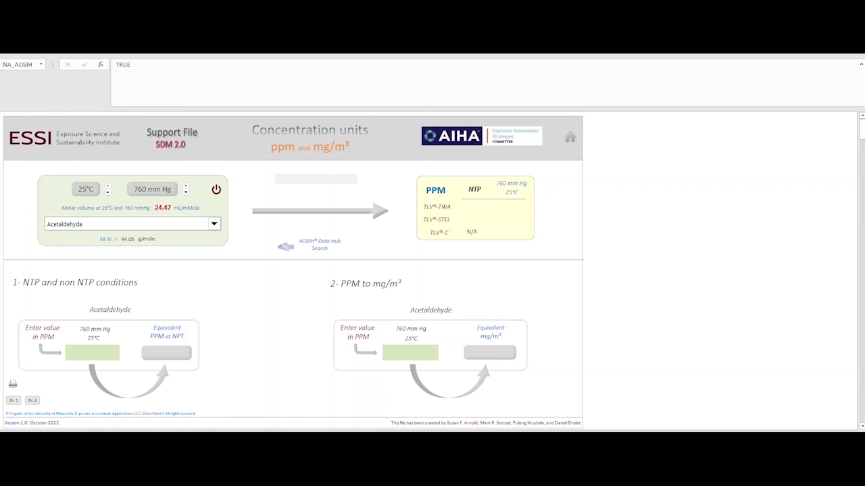
click(570, 140)
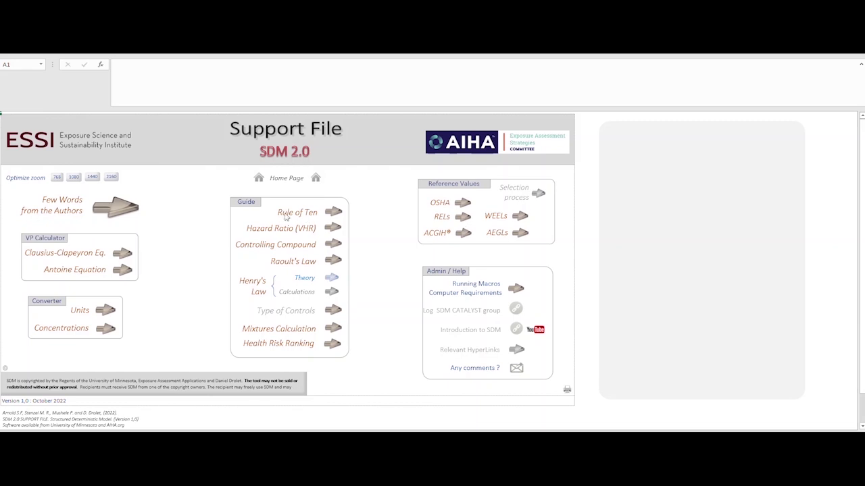
Review the Rule of Ten guide with its level of control table and the Hazard Ratio (VHR) guide, returning home after each.
click(332, 213)
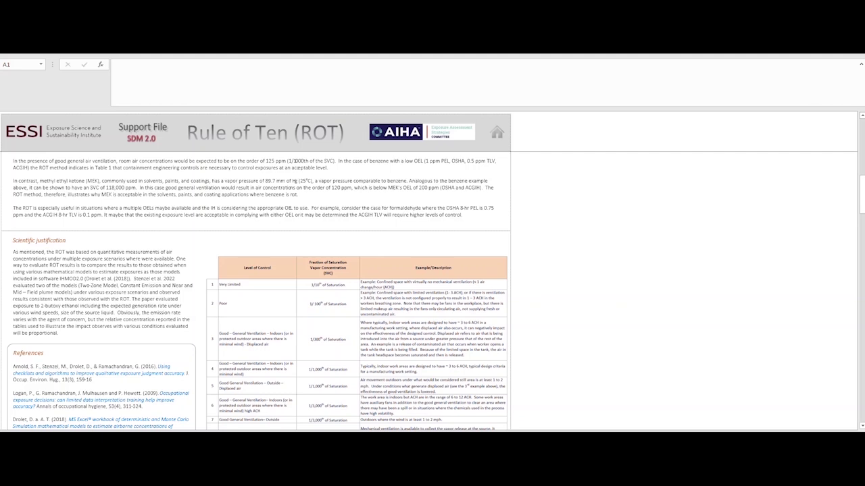
mouse_move(862, 193)
mouse_down()
mouse_move(863, 206)
mouse_move(862, 198)
mouse_up()
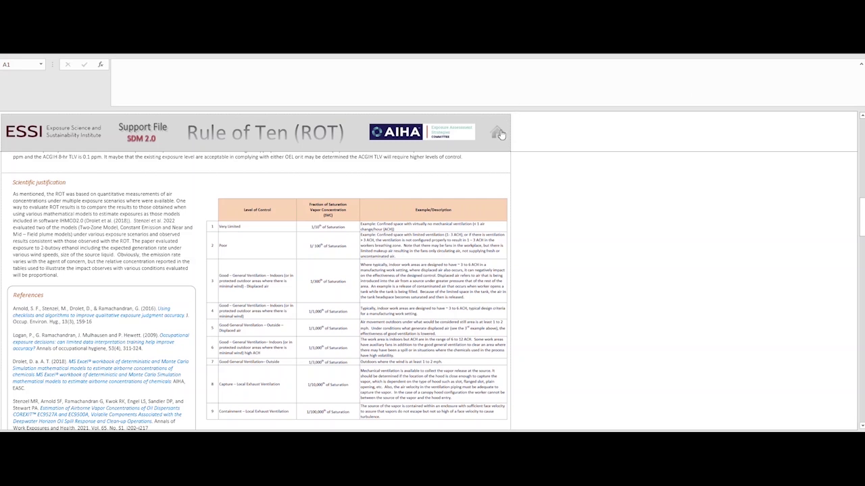
click(498, 134)
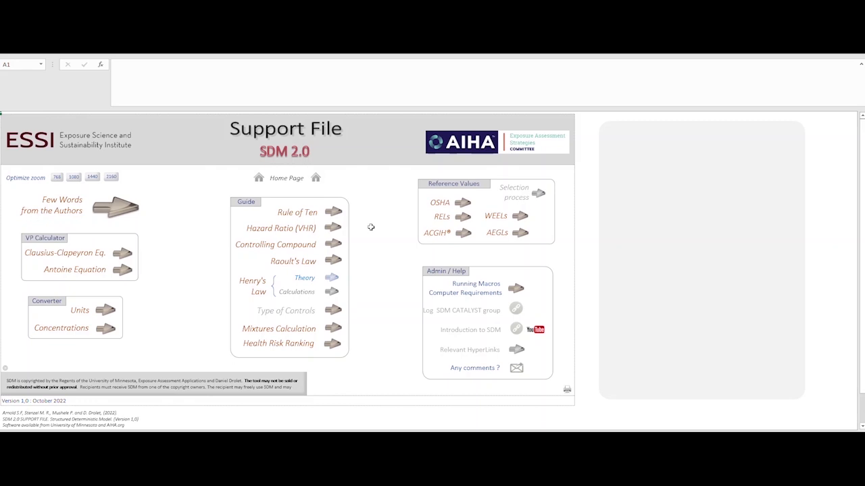
click(335, 230)
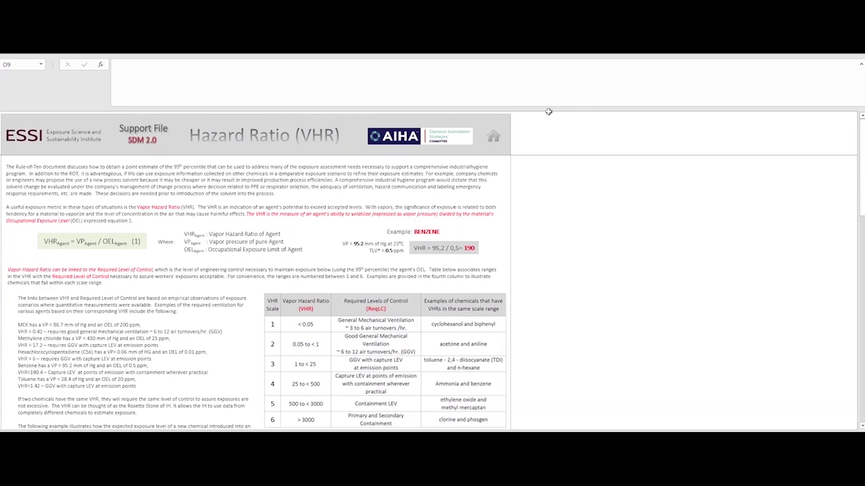
click(495, 138)
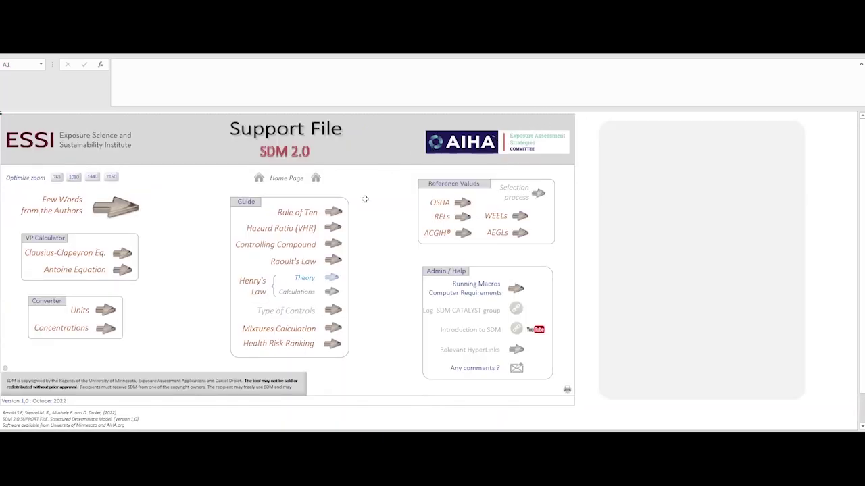
Review the Controlling Compound guide with its mixture figure and the Raoult's Law guide, returning home after each.
click(332, 245)
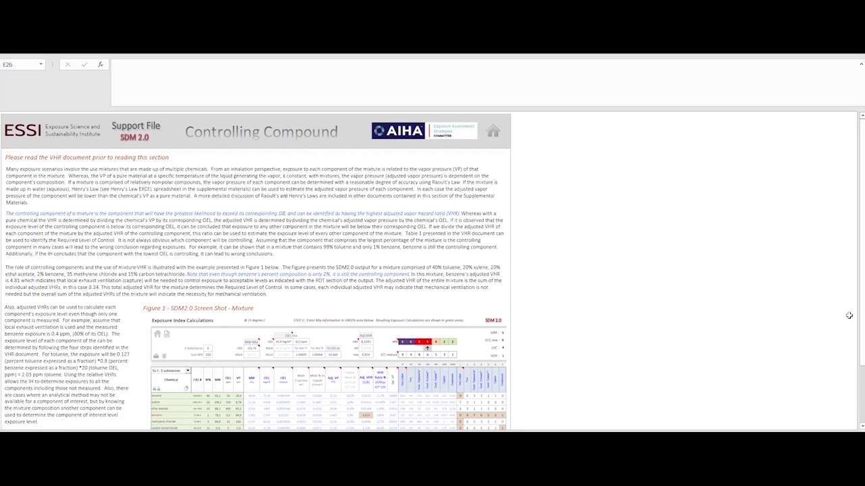
scroll(850, 316, down, 1)
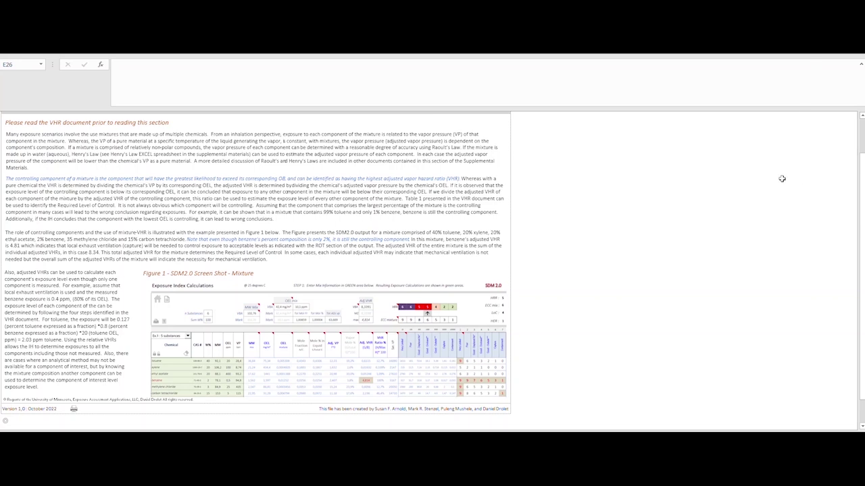
scroll(776, 166, up, 1)
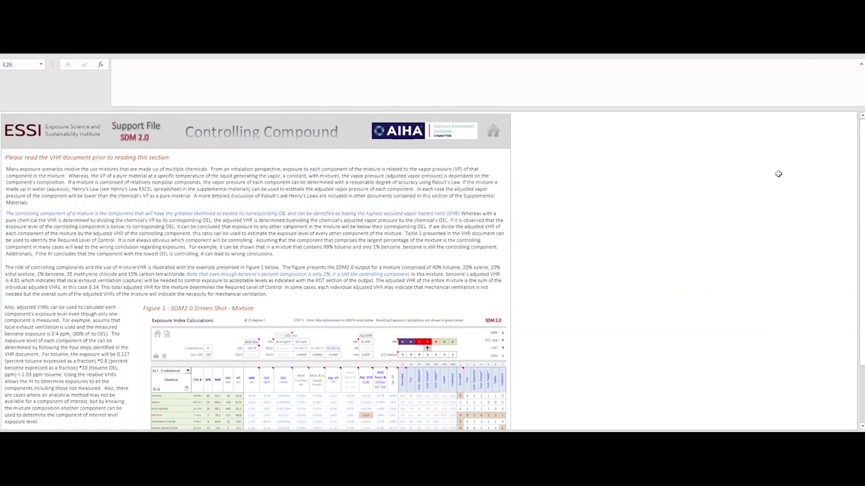
click(494, 133)
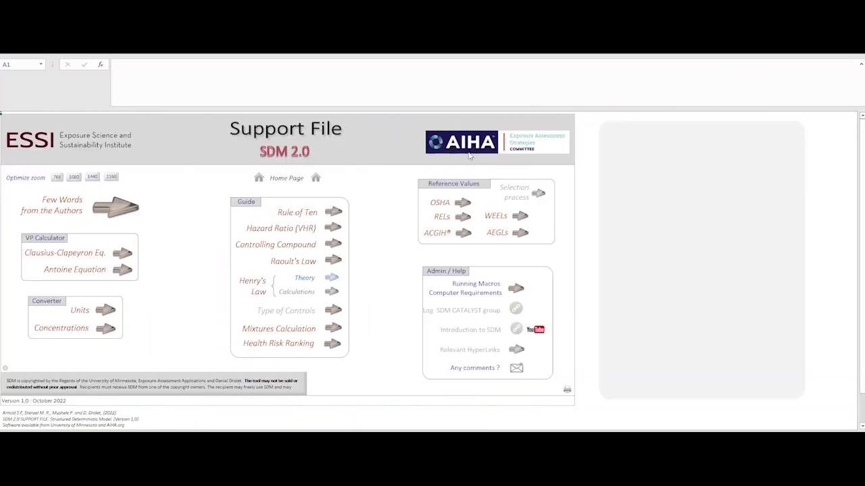
click(337, 266)
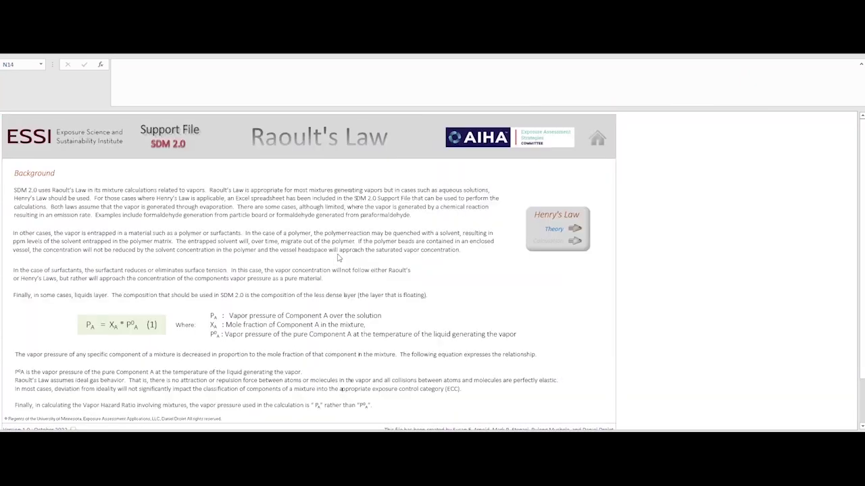
click(597, 141)
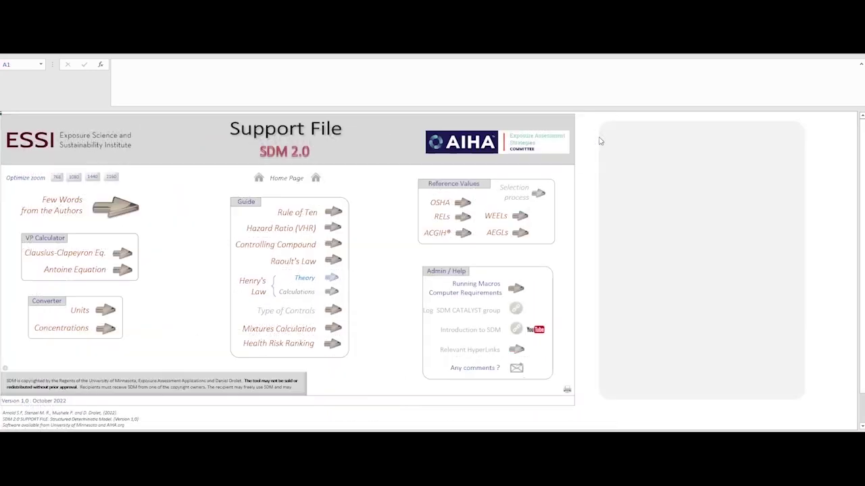
View the Henry's Law theory page and its linked calculation sheet, and return to the home page.
click(333, 283)
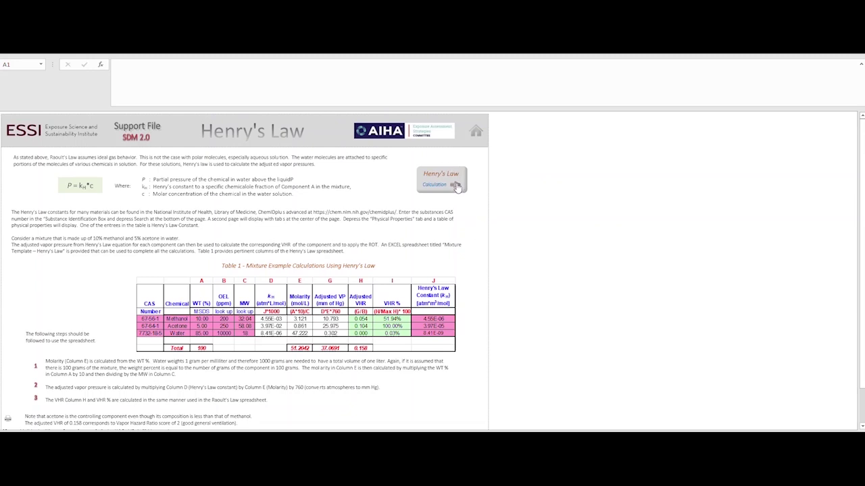
click(457, 185)
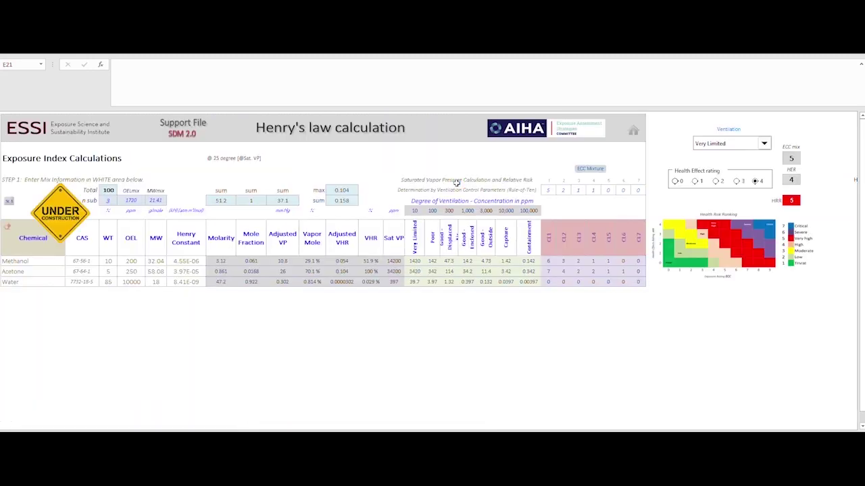
click(632, 133)
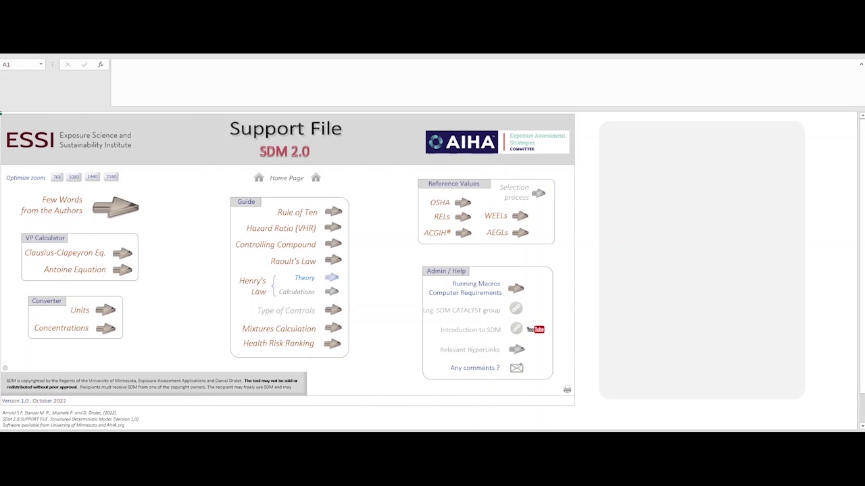
Review the Mixtures Calculation guide and the Health Risk Ranking guide, returning to the home page after each.
click(331, 327)
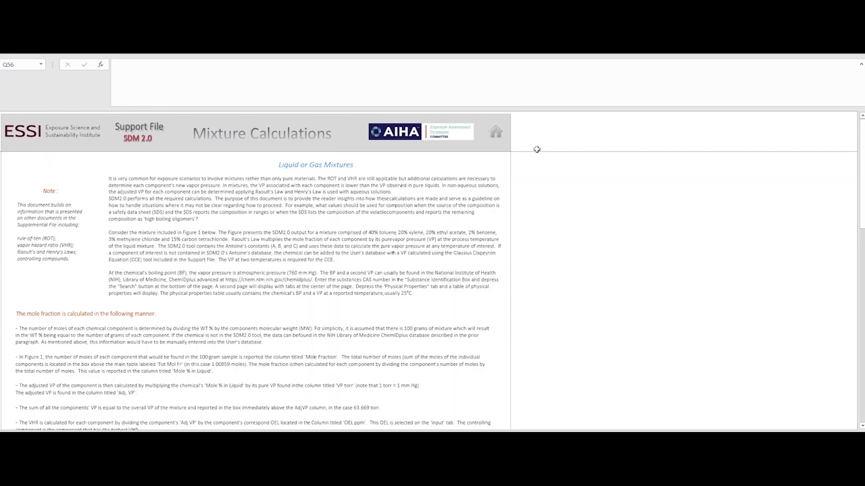
click(496, 137)
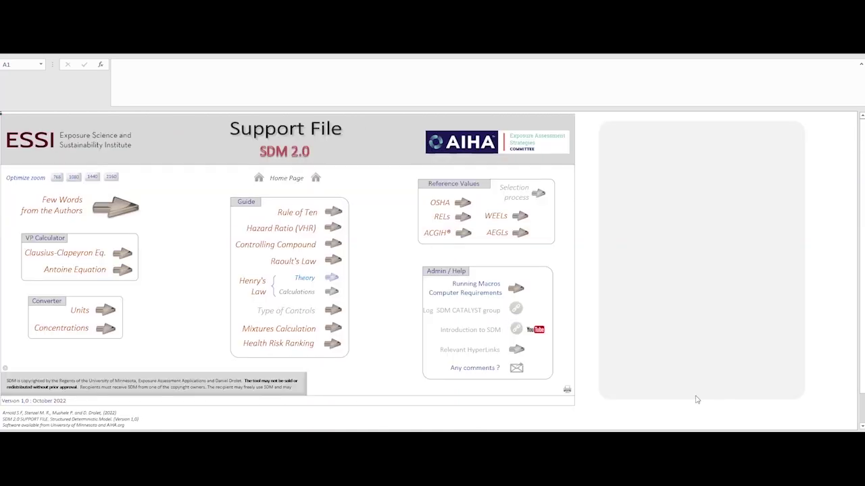
click(332, 344)
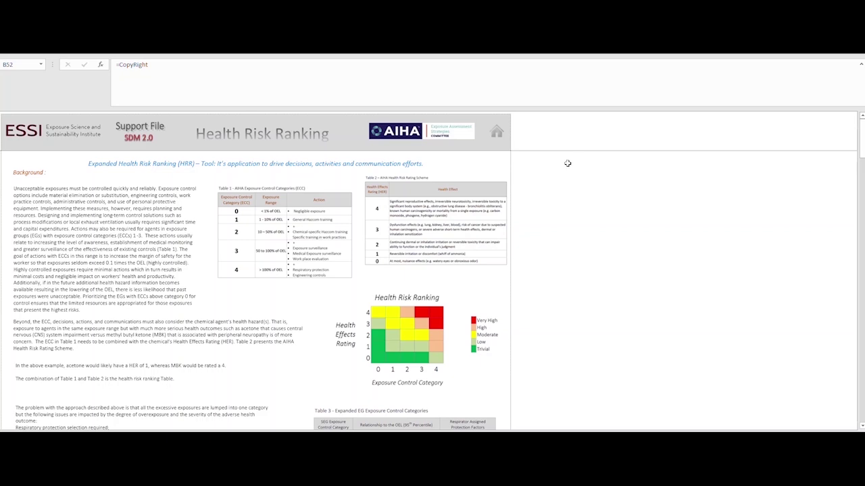
click(498, 134)
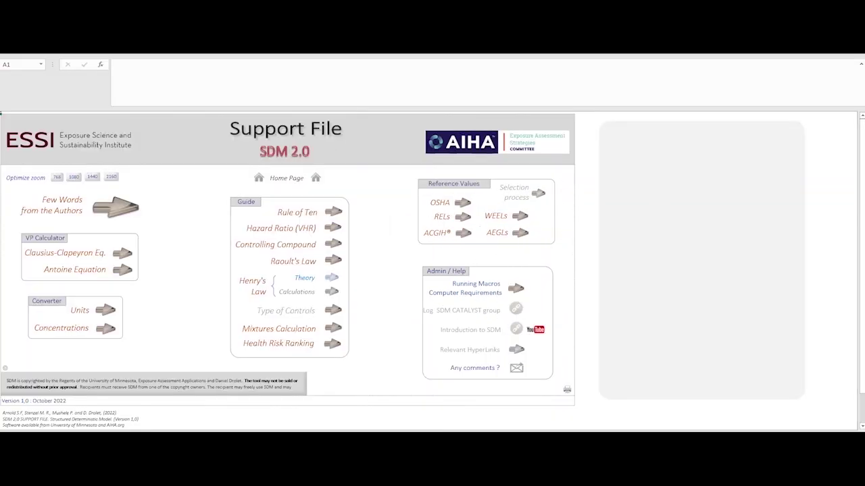
View the OSHA PELs and NIOSH RELs reference value tables, returning to the home page after each.
click(463, 203)
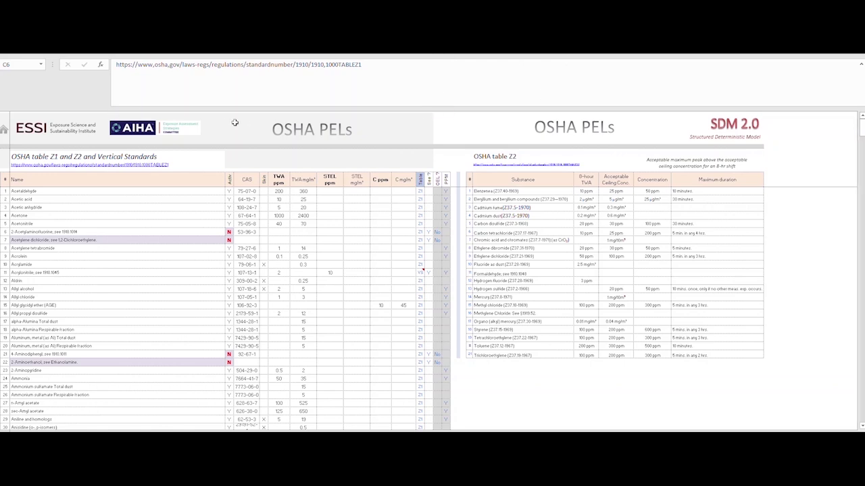
click(3, 128)
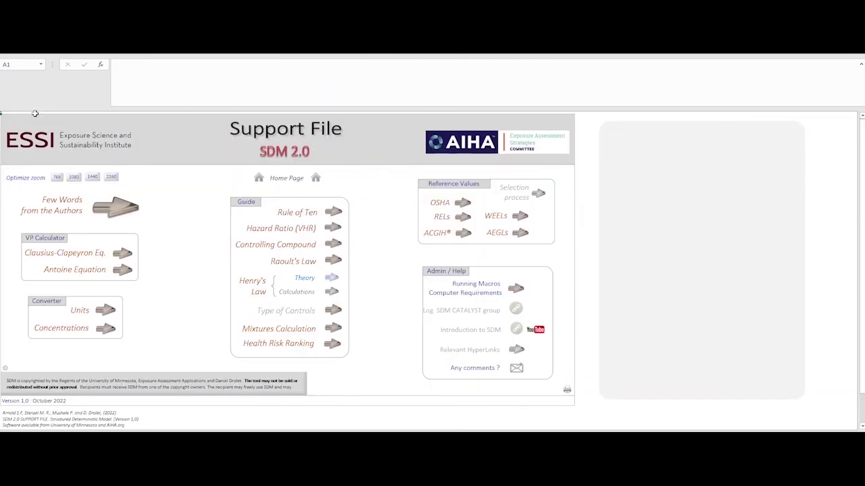
click(459, 218)
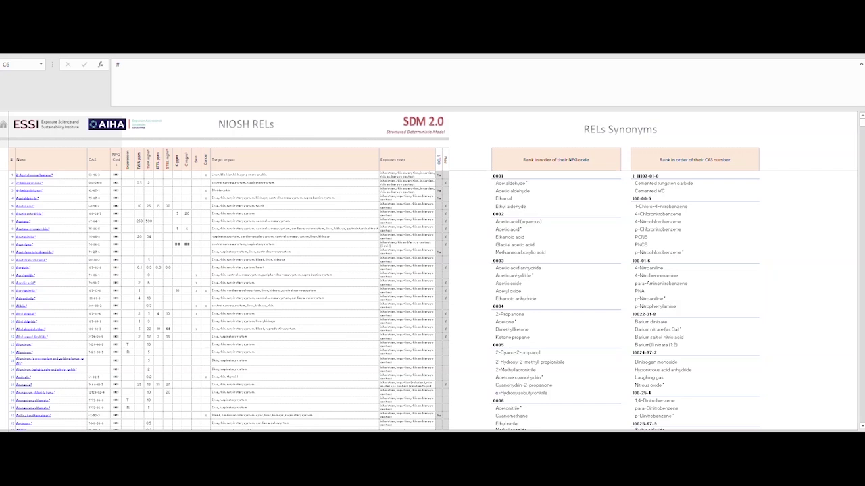
click(4, 124)
click(4, 125)
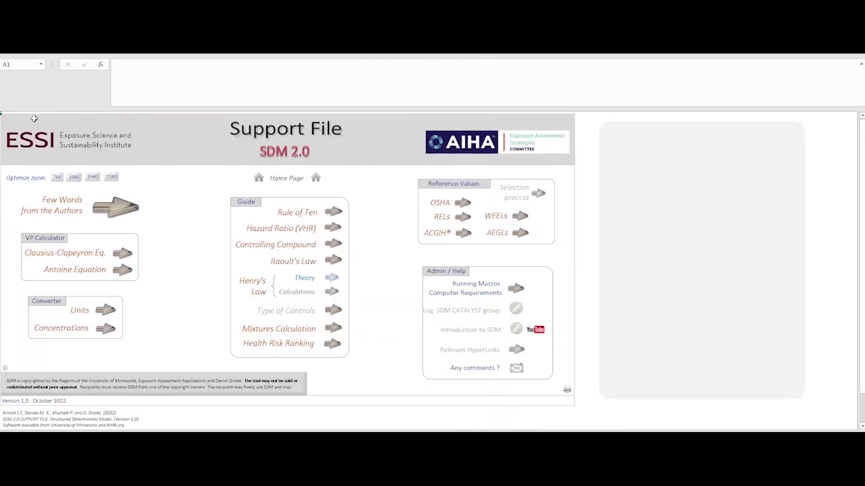
Open the ACGIH reference values page and select Formic acid as the substance.
click(462, 234)
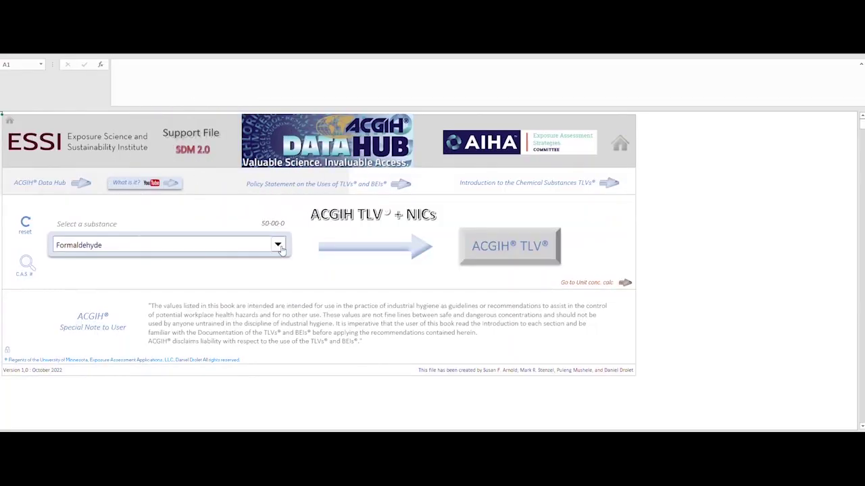
click(278, 246)
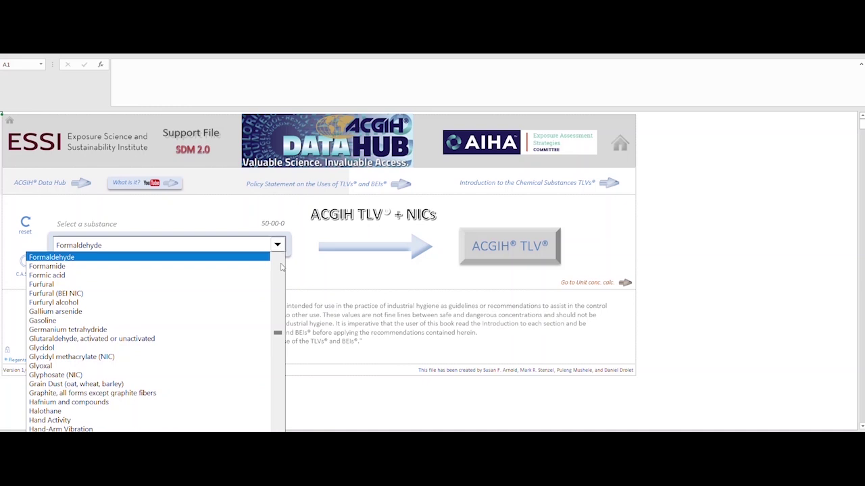
scroll(282, 269, up, 1)
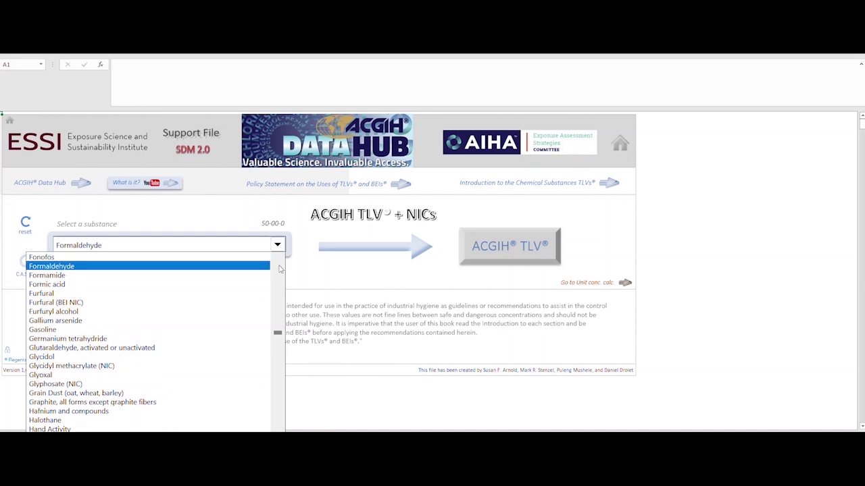
click(156, 284)
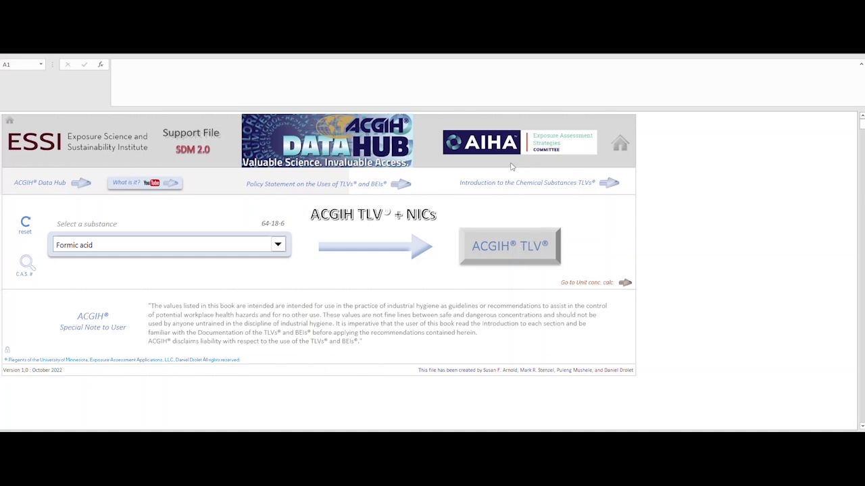
Return to the home page and view the WEELs and AEGLs reference value tables, going back home after each.
click(619, 146)
click(520, 216)
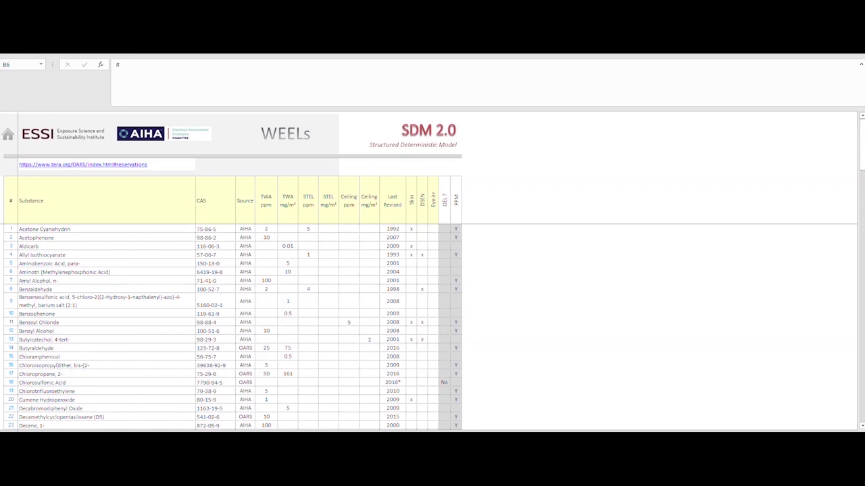
click(5, 138)
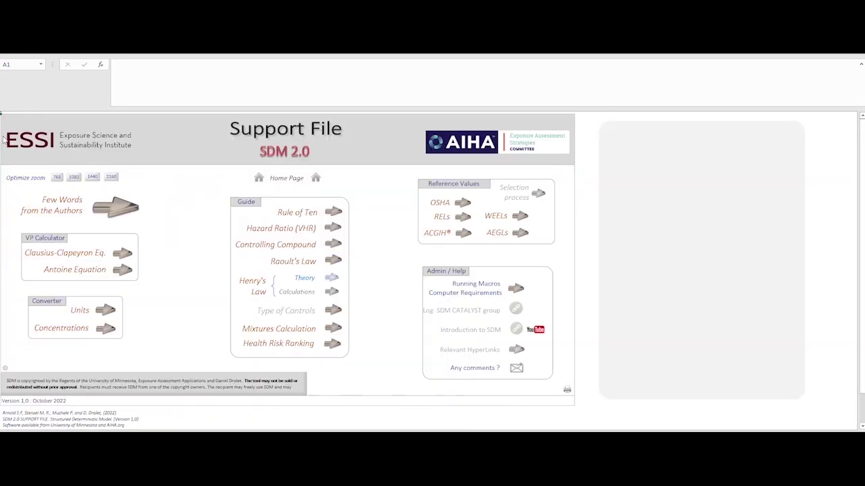
click(520, 233)
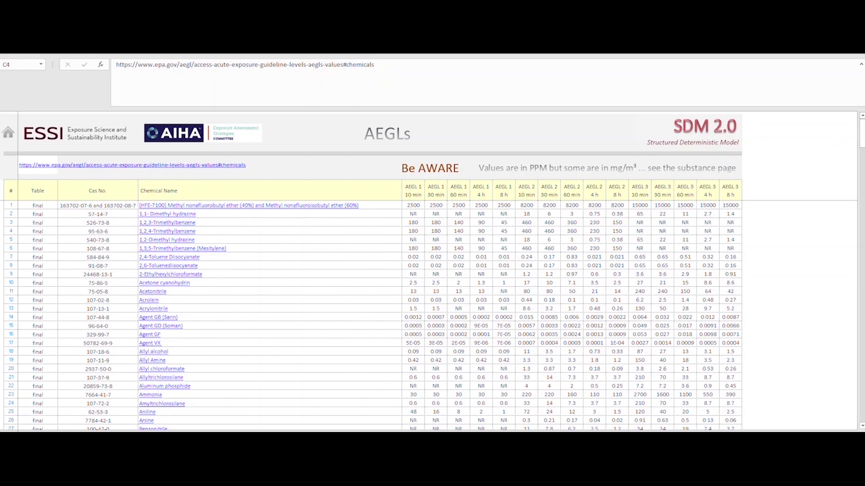
scroll(372, 315, down, 1)
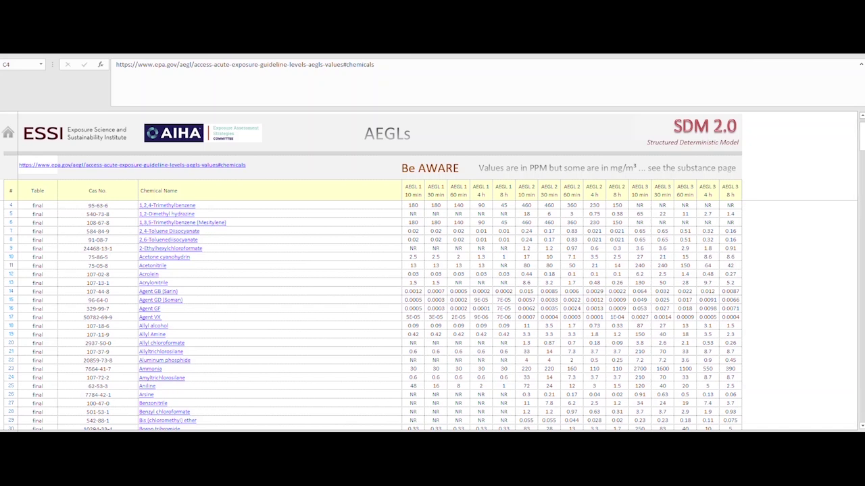
key(ctrl+Page_Up)
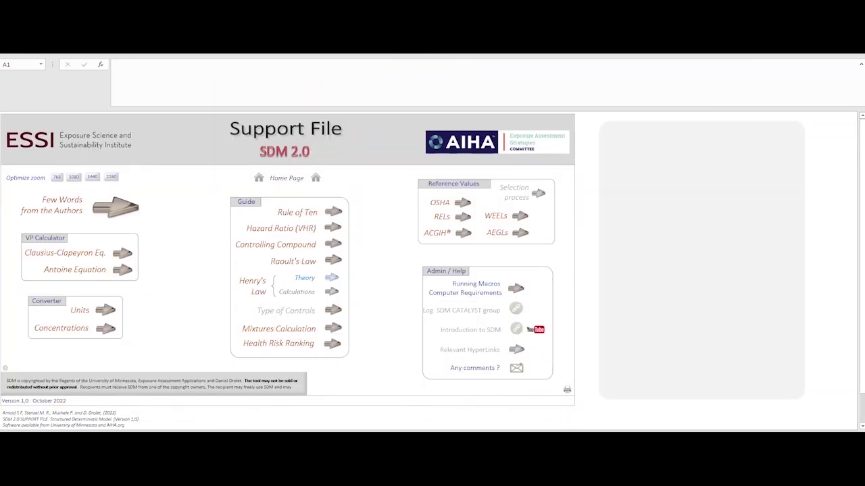